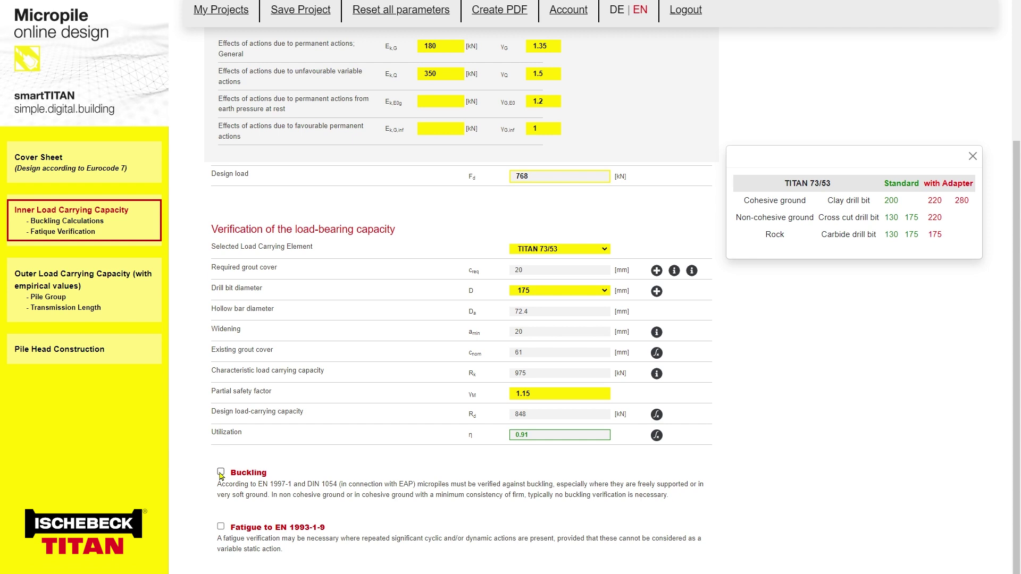
click(221, 473)
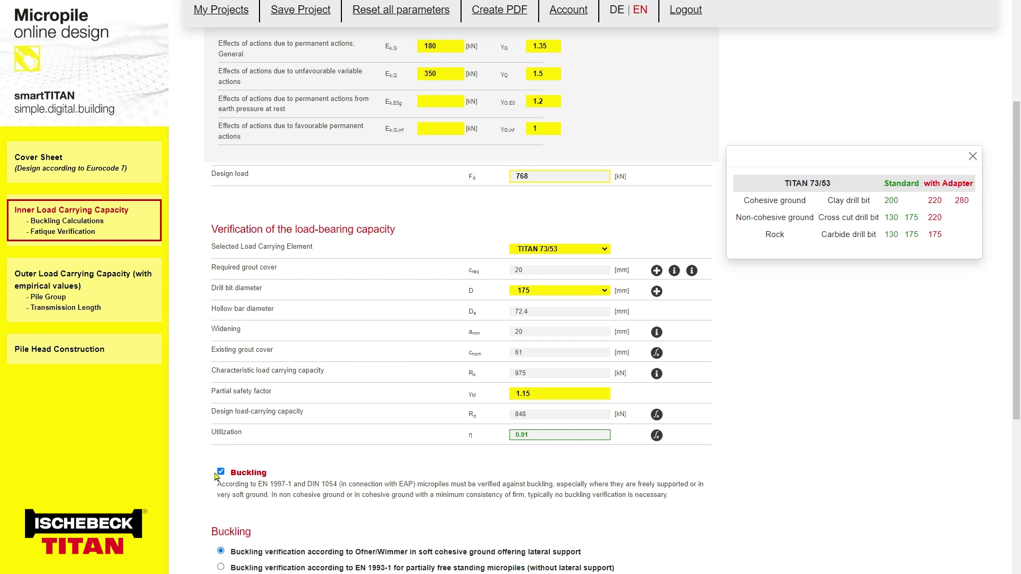
scroll(215, 476, down, 3)
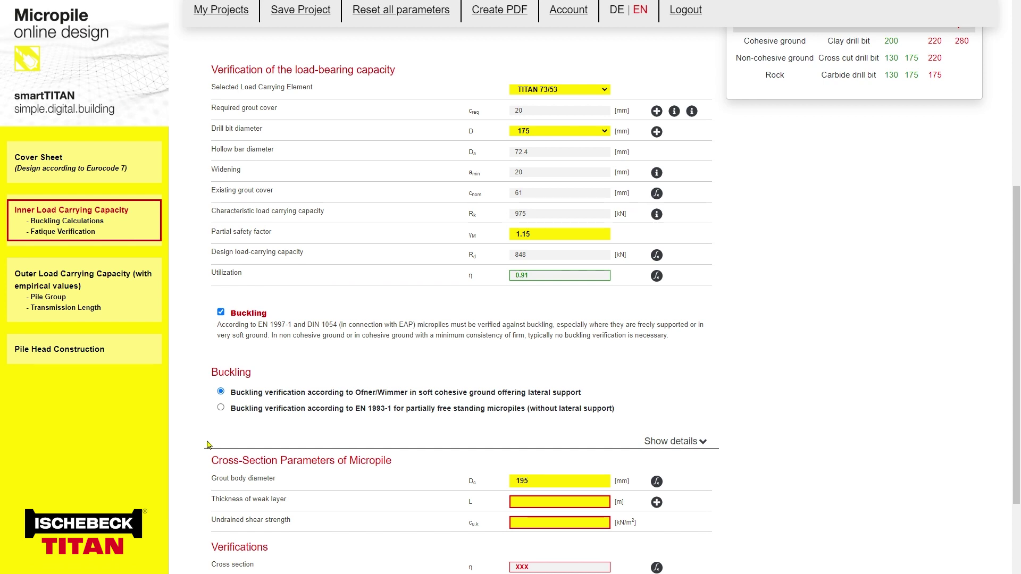
click(221, 312)
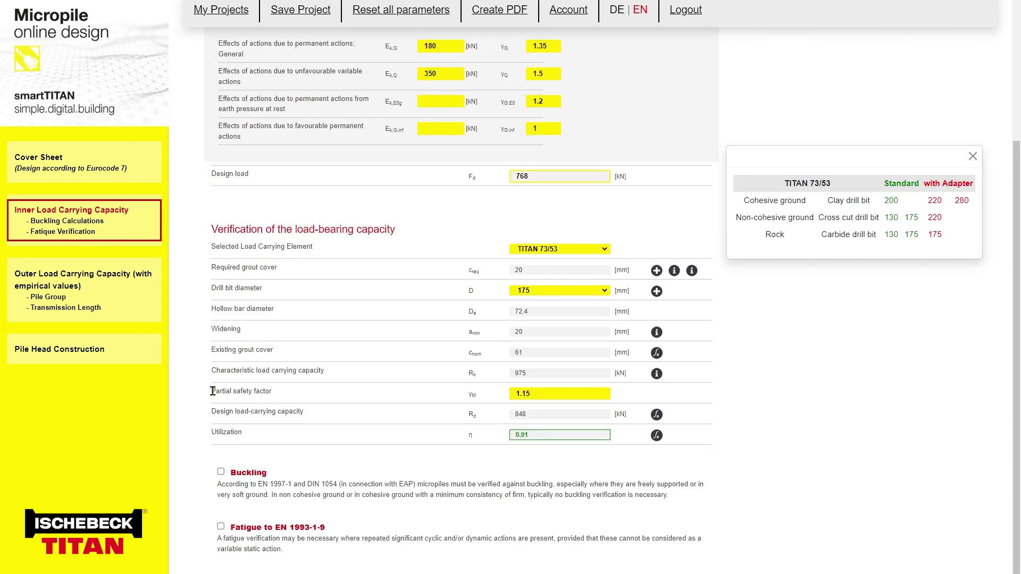
Enable fatigue verification to EN 1993-1-9 and go through its upper limit, lower limit and load-cycle fields
click(220, 527)
scroll(219, 524, down, 3)
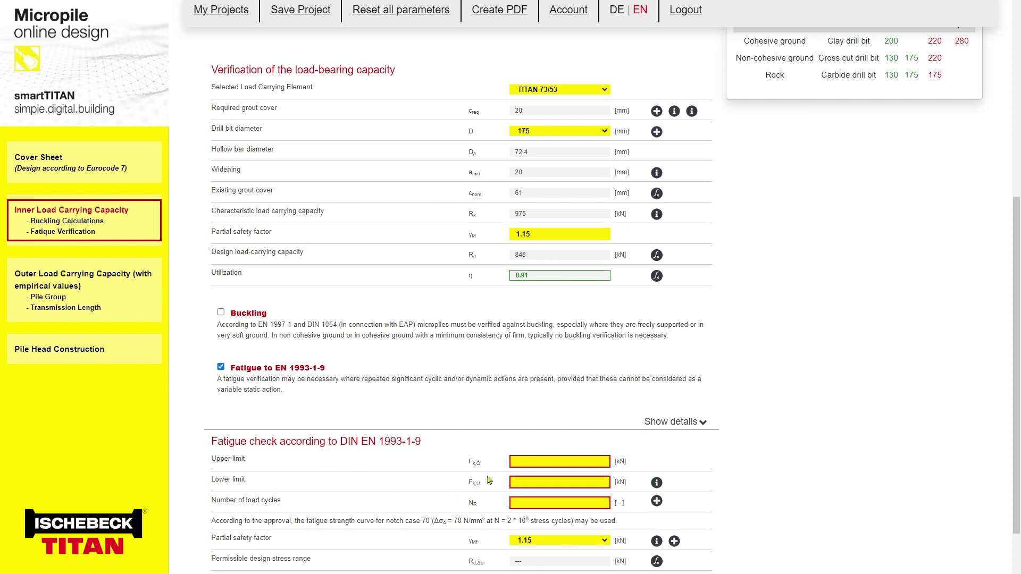
click(542, 466)
click(531, 482)
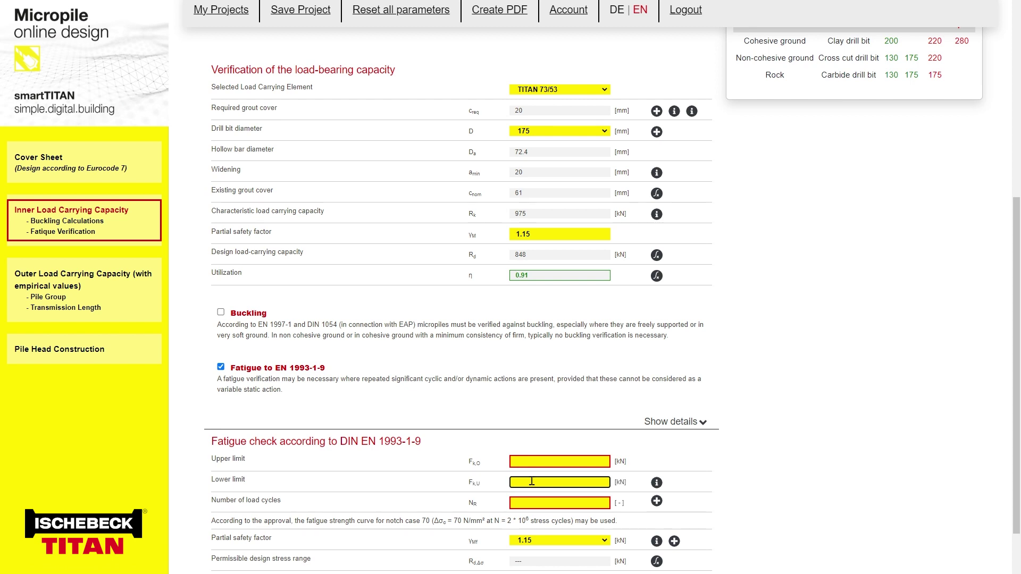
click(525, 501)
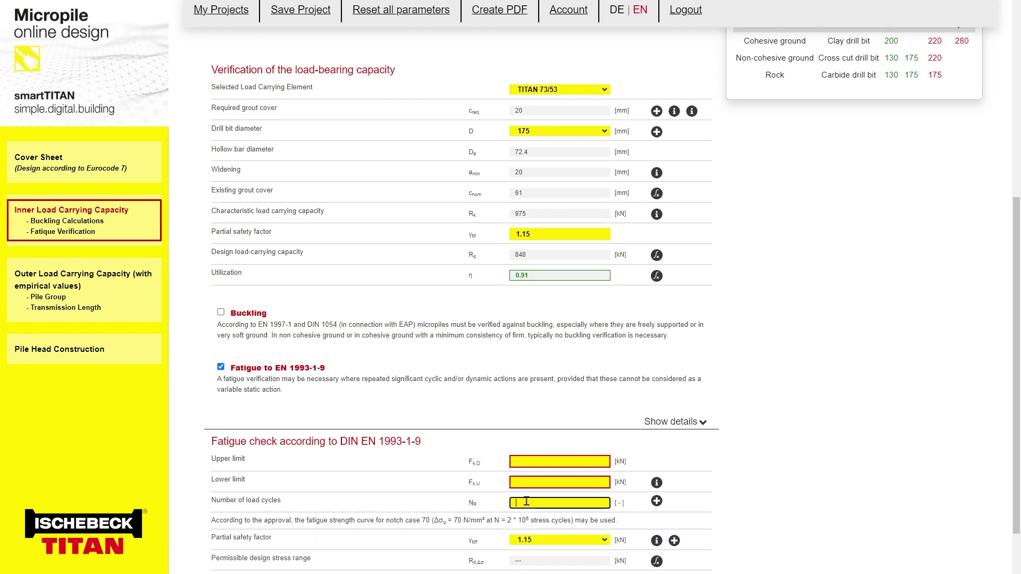
scroll(529, 505, down, 1)
click(552, 537)
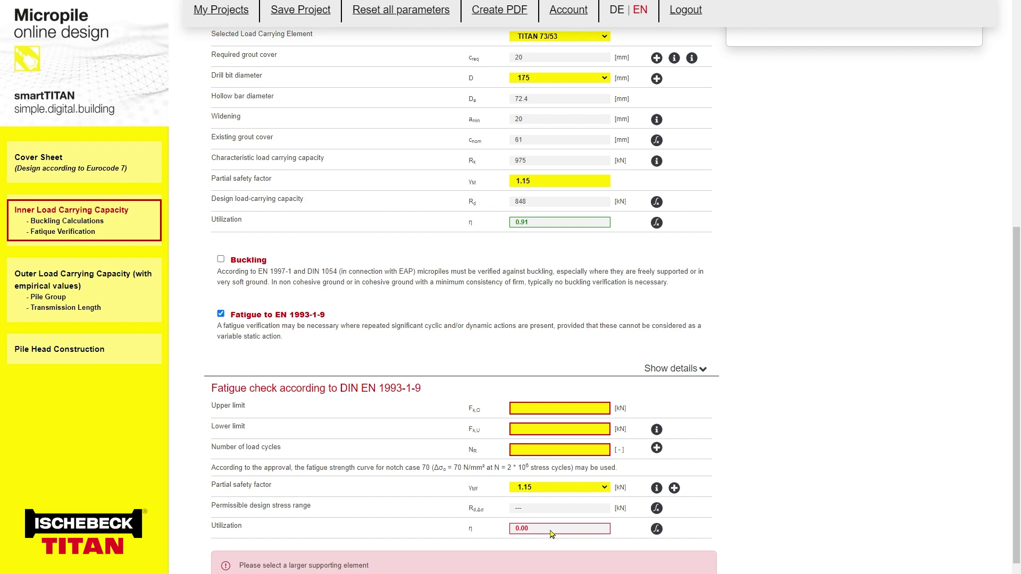
Expand the full fatigue calculation details
scroll(552, 534, down, 1)
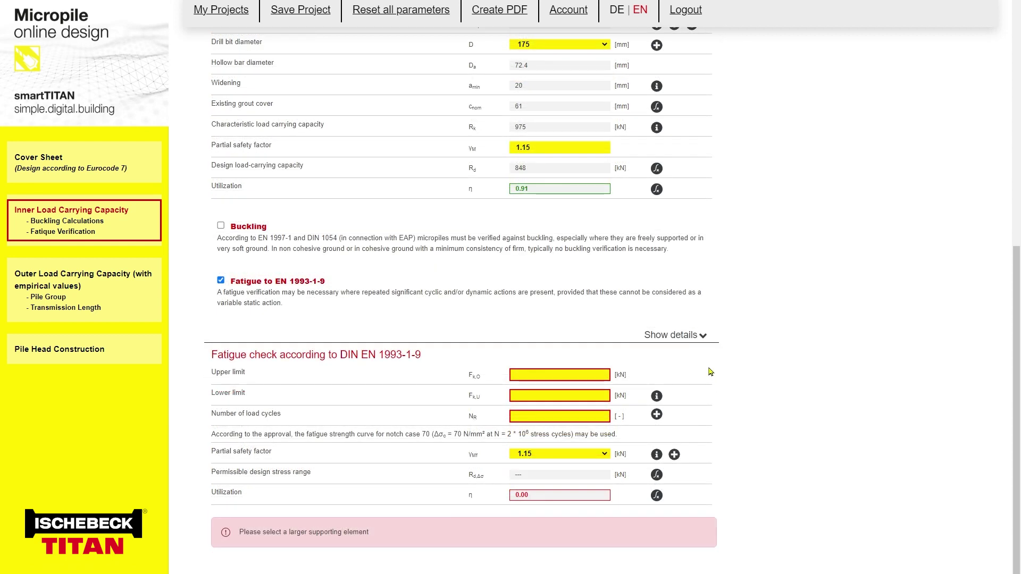
click(694, 337)
scroll(694, 342, down, 3)
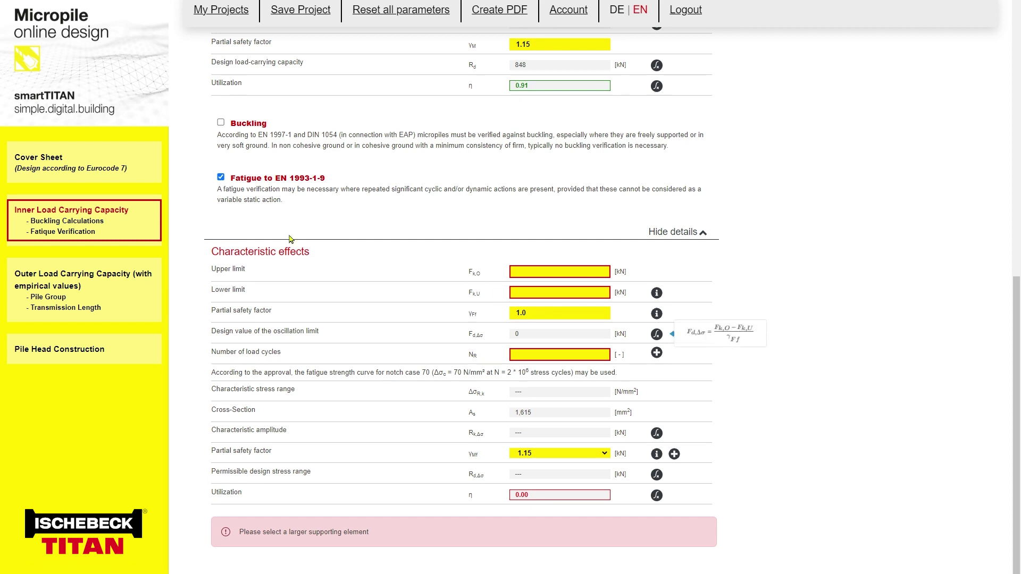
On the Outer Load Carrying Capacity page, change the partial safety factor from 1.4 to 1.3
click(135, 289)
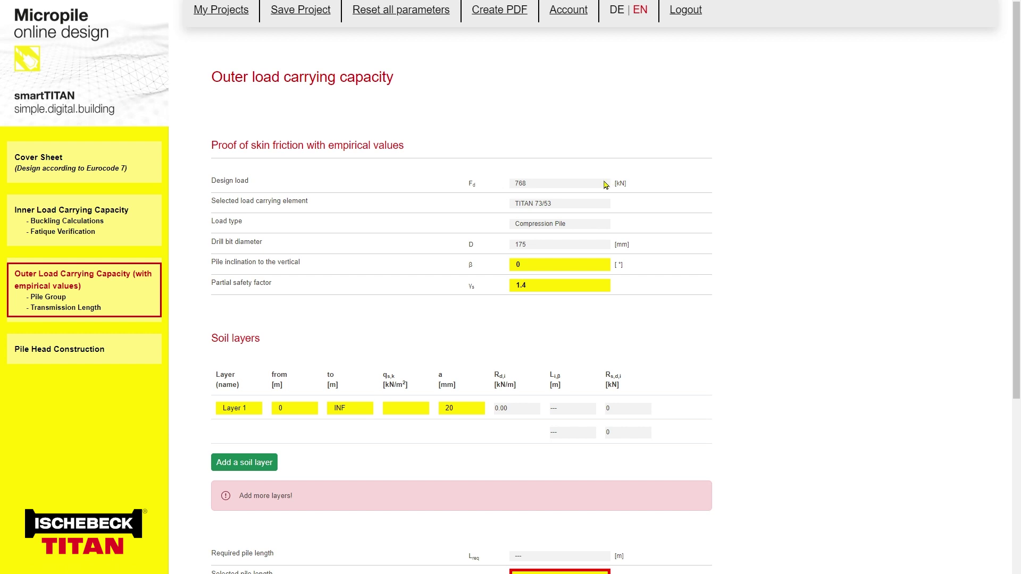
click(590, 269)
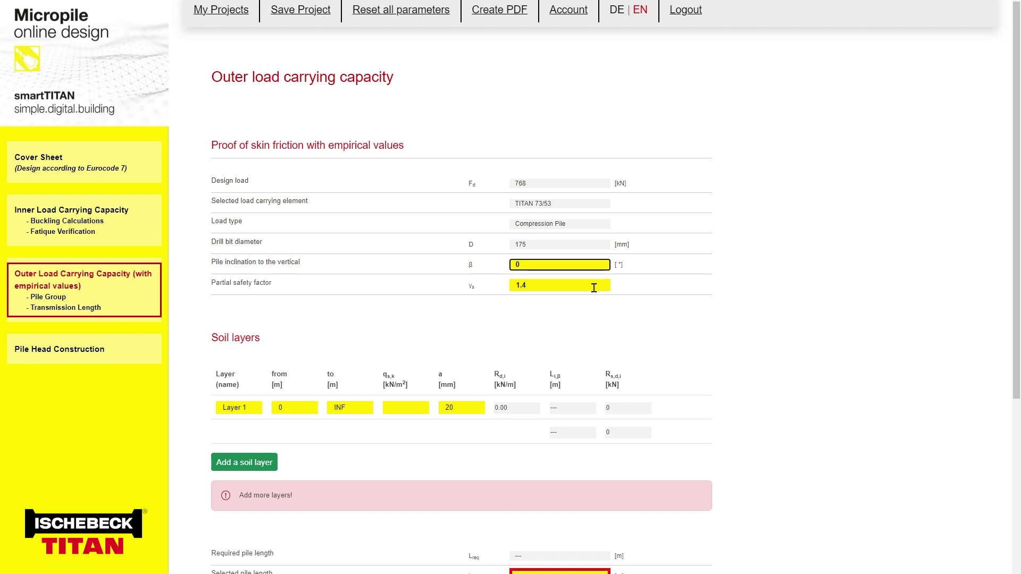
click(589, 287)
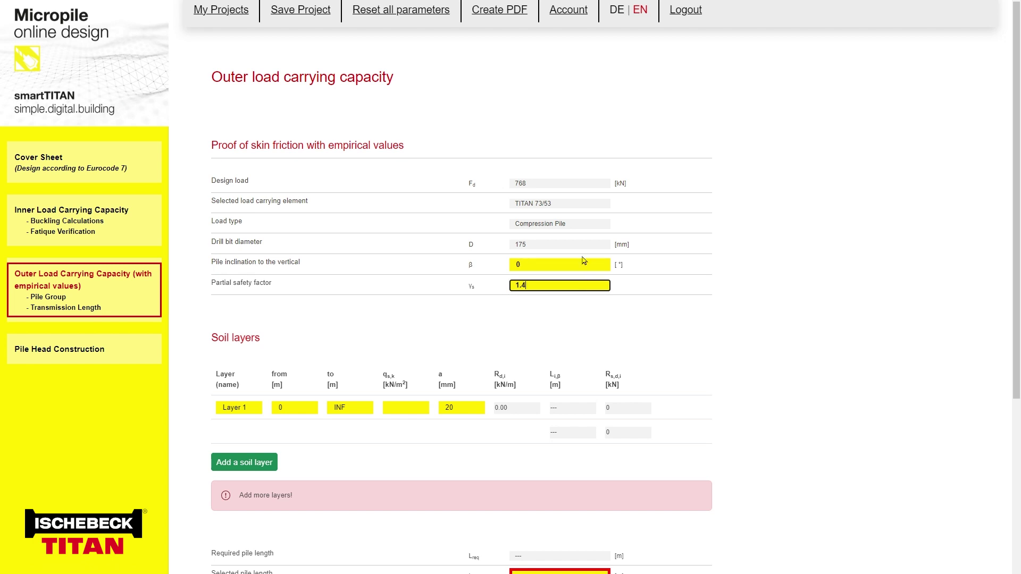
text(3)
scroll(662, 337, down, 1)
scroll(662, 337, down, 1)
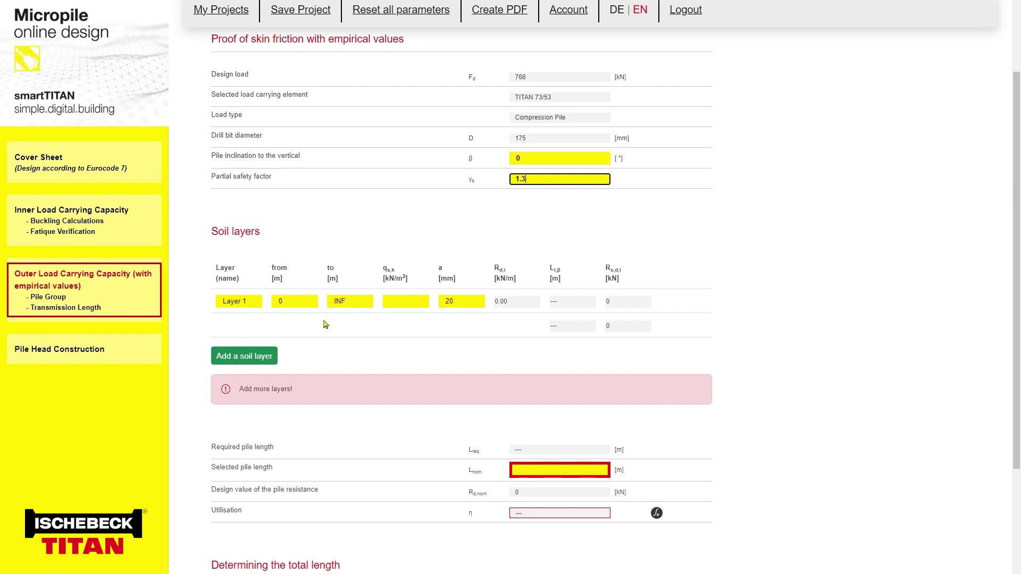
Fill in the four soil layers and set the selected pile length to 11.5 m
click(403, 304)
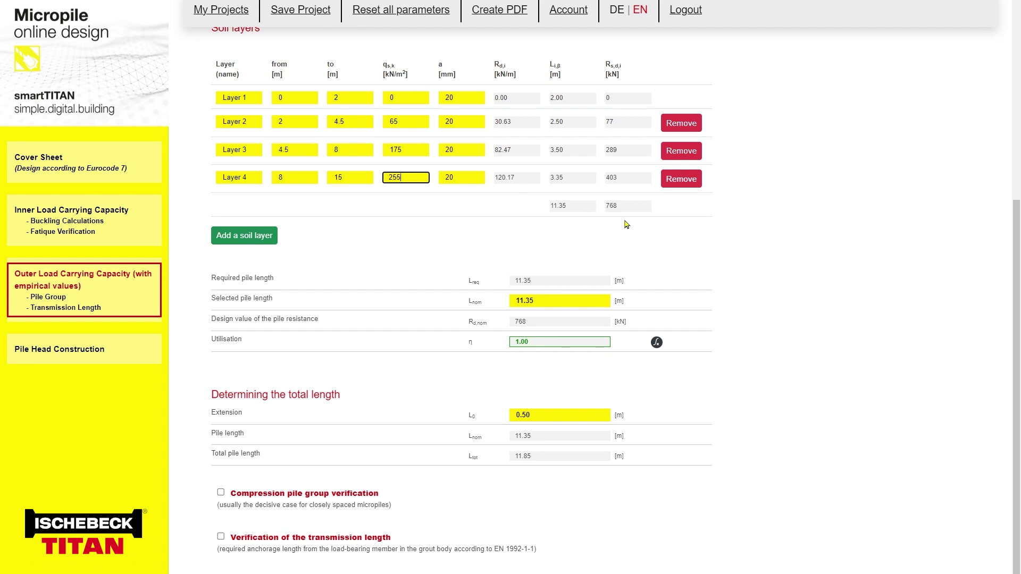
click(550, 302)
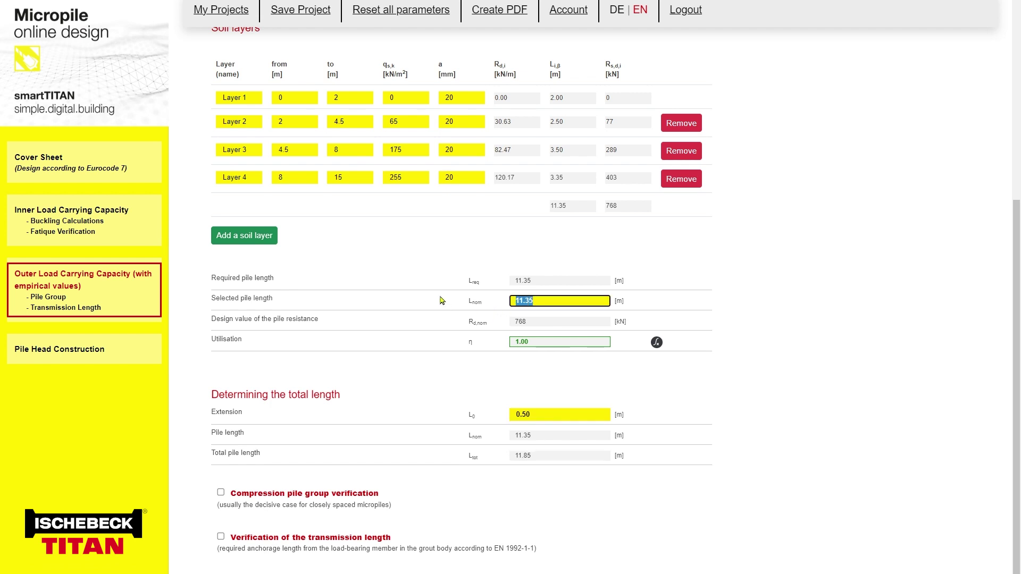
text(11.5)
click(543, 329)
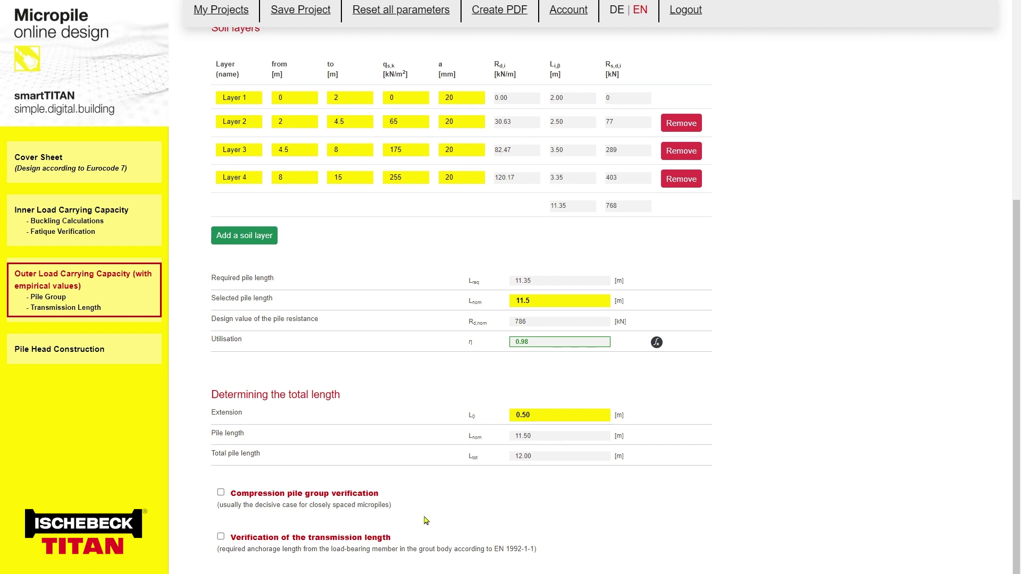
Enable the pile group and transmission length verifications with 35 N/mm² grout, then go to Pile Head Construction
click(221, 493)
scroll(202, 497, down, 2)
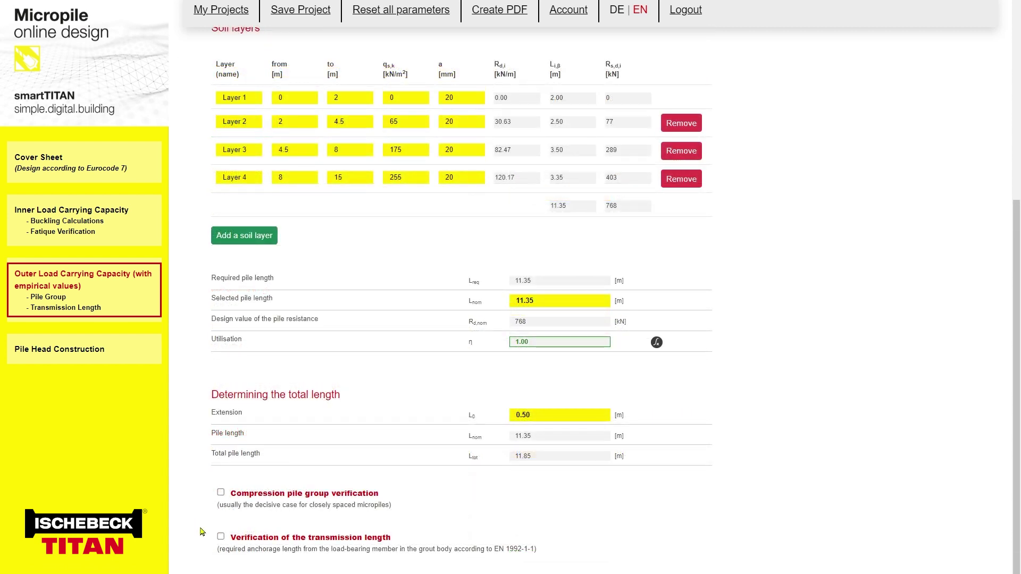
click(221, 536)
scroll(220, 536, down, 4)
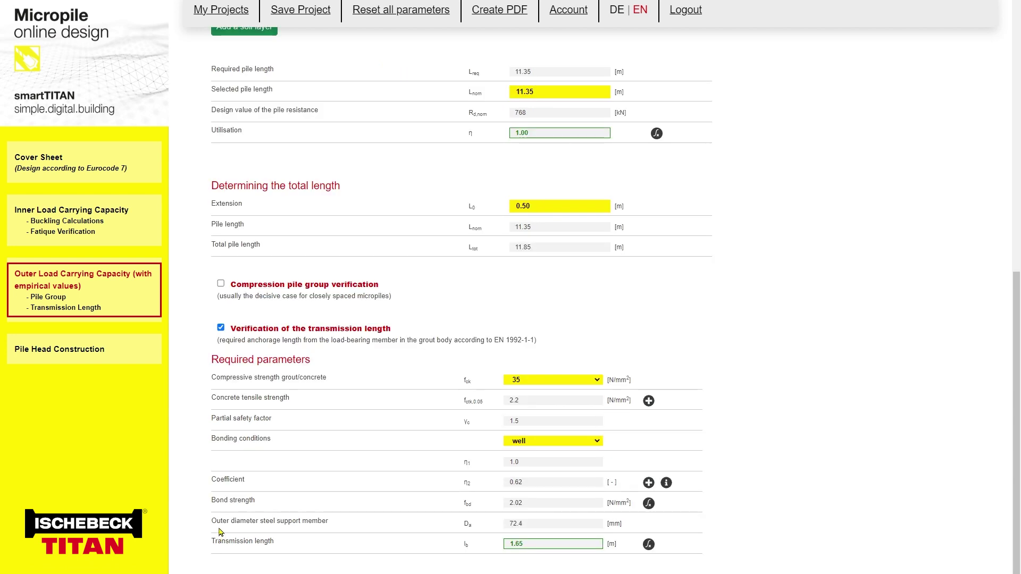
click(585, 381)
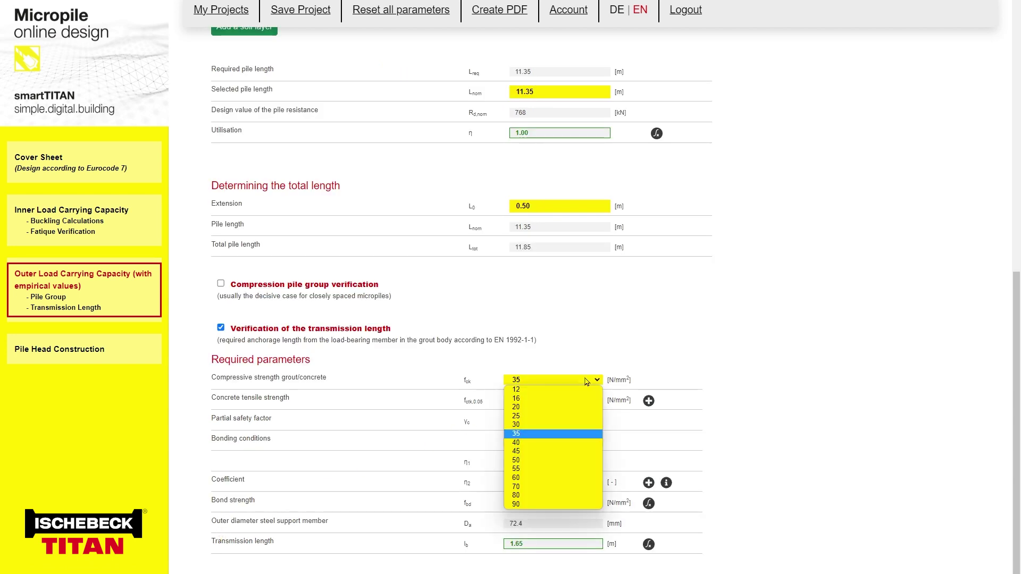
click(586, 381)
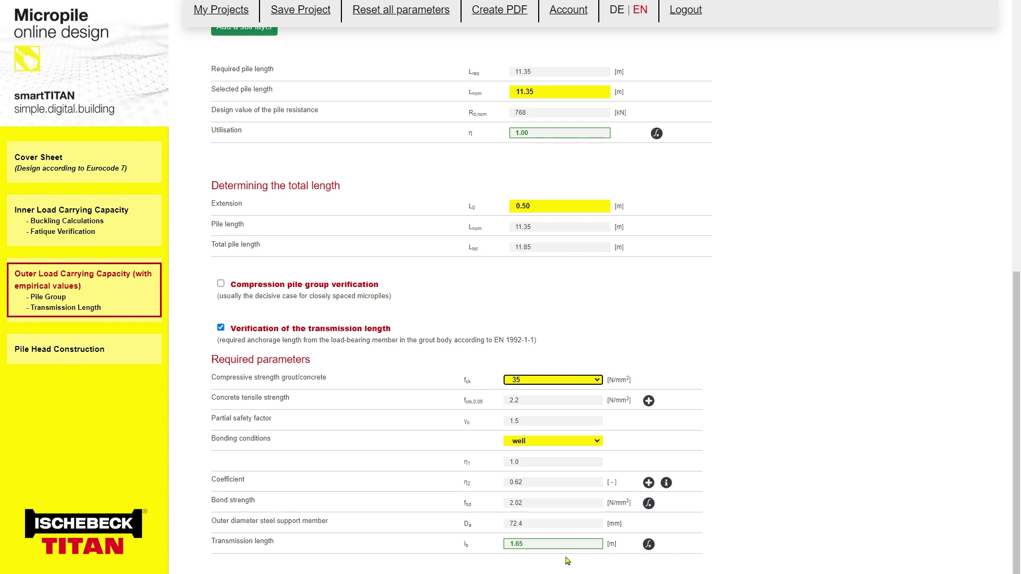
click(142, 356)
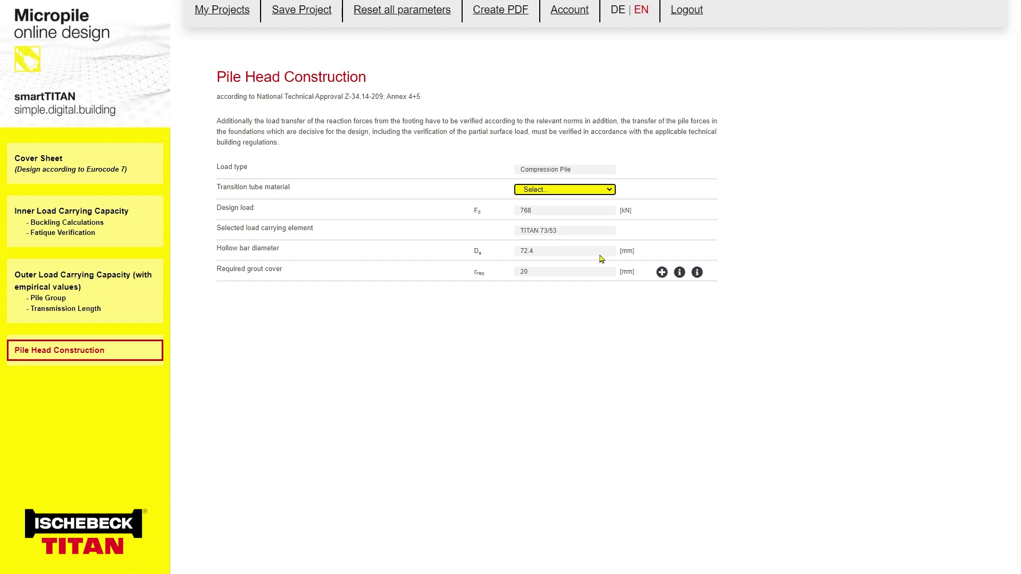
Set the transition tube material to Steel S235 JR and go to the Create PDF page
click(603, 191)
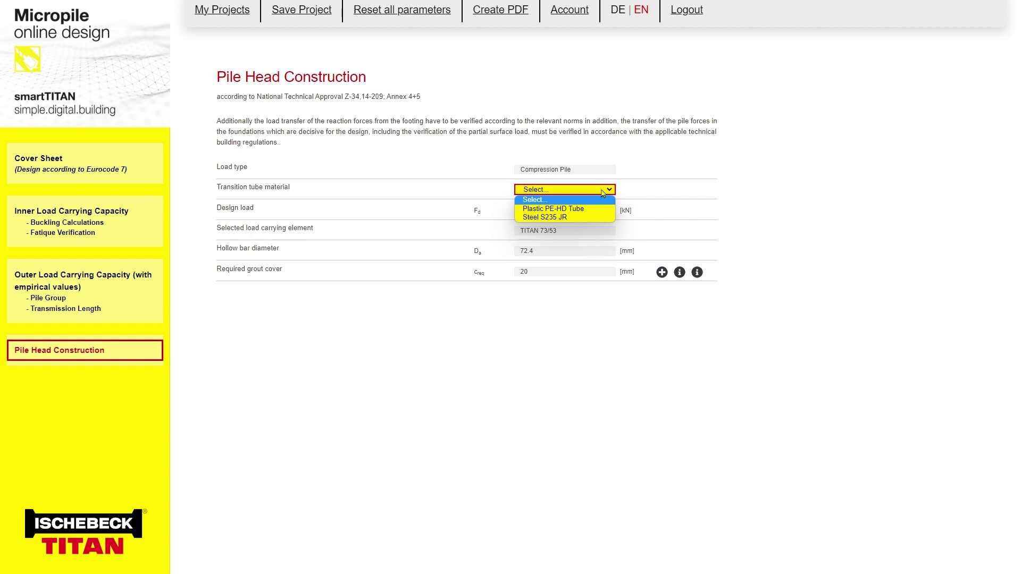
click(604, 222)
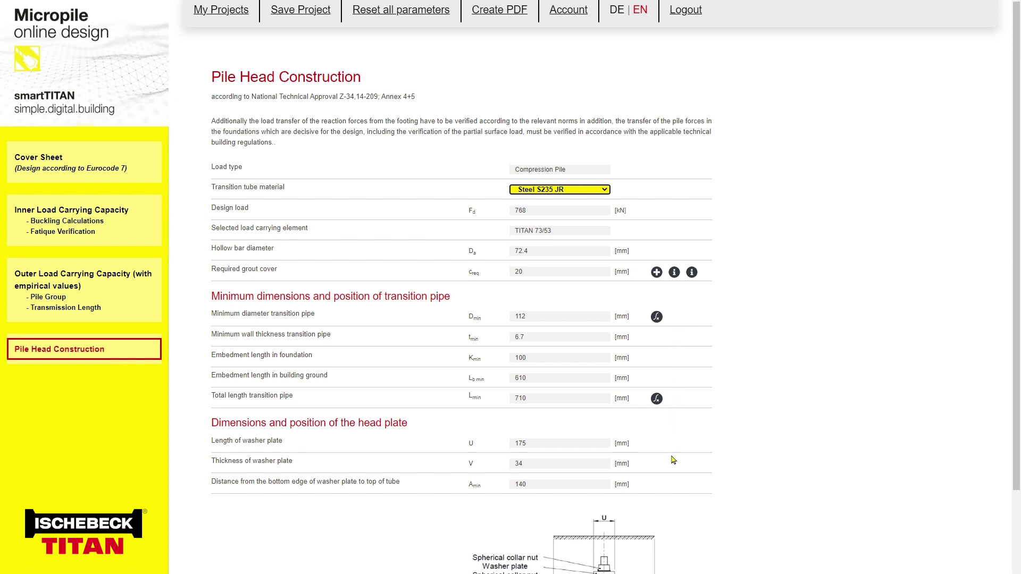
scroll(673, 494, down, 2)
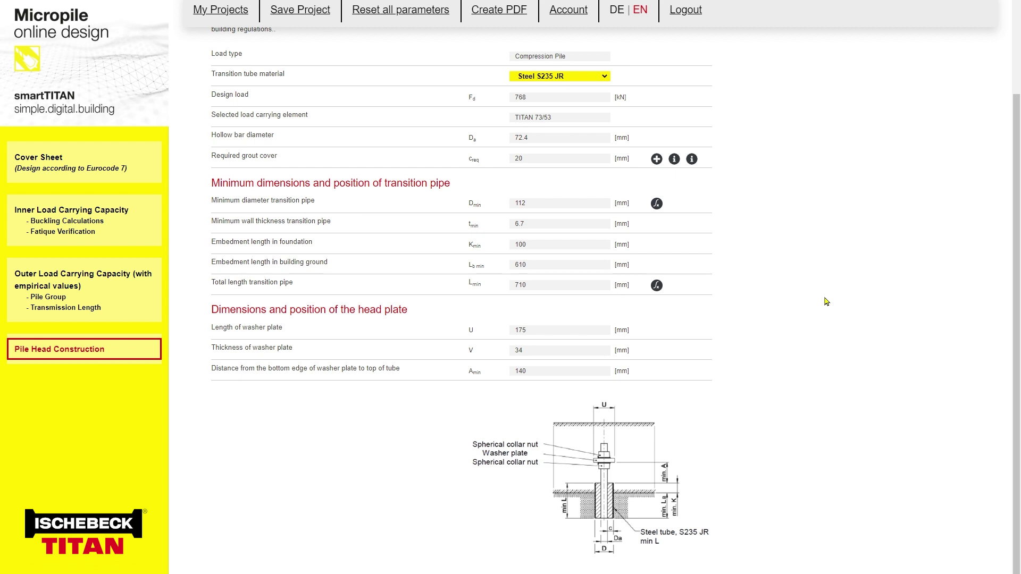
click(504, 9)
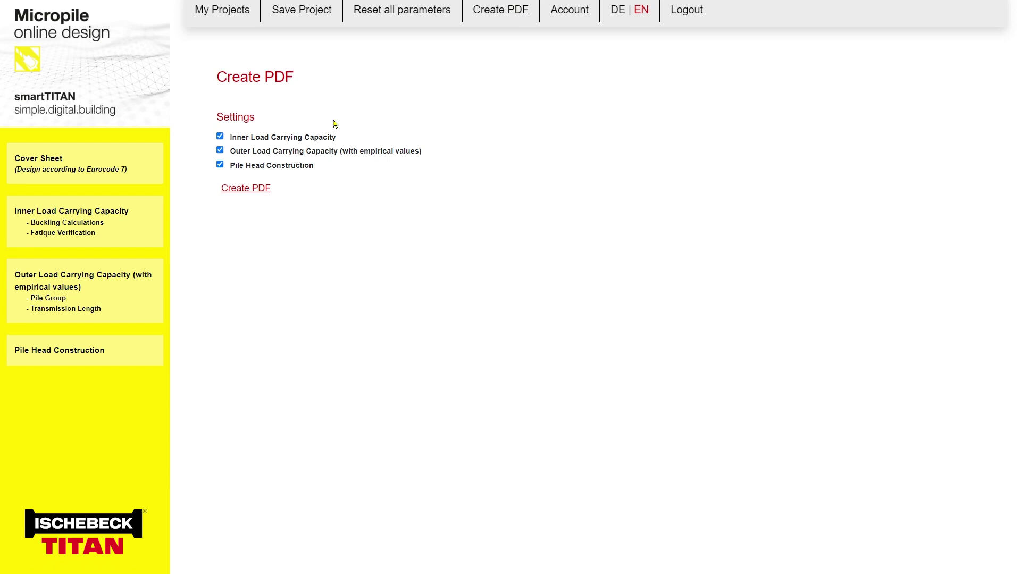
Create the PDF with Inner, Outer and Pile Head sections, then open Foundation Design 1 in My Projects
click(221, 137)
click(221, 136)
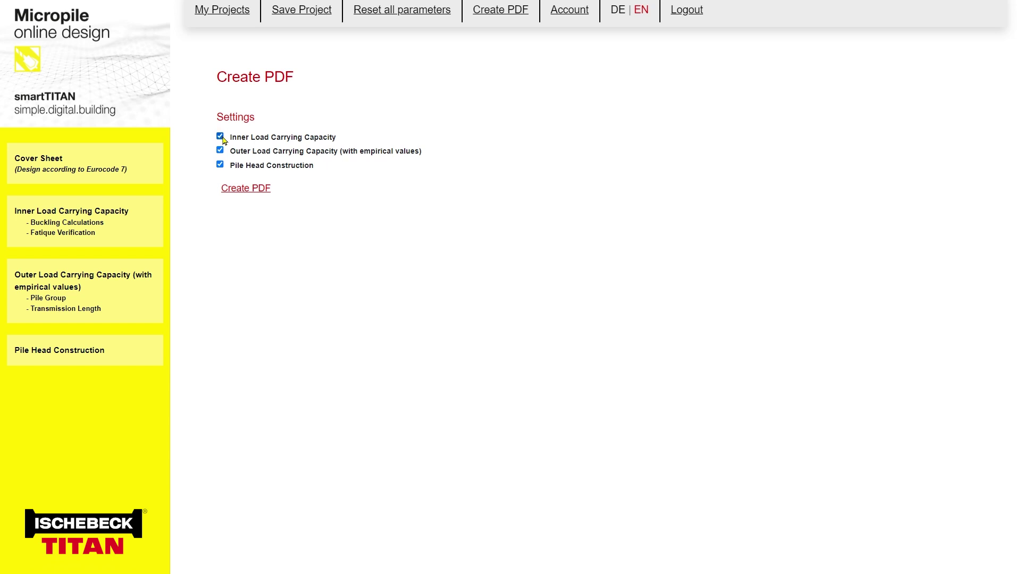
click(242, 194)
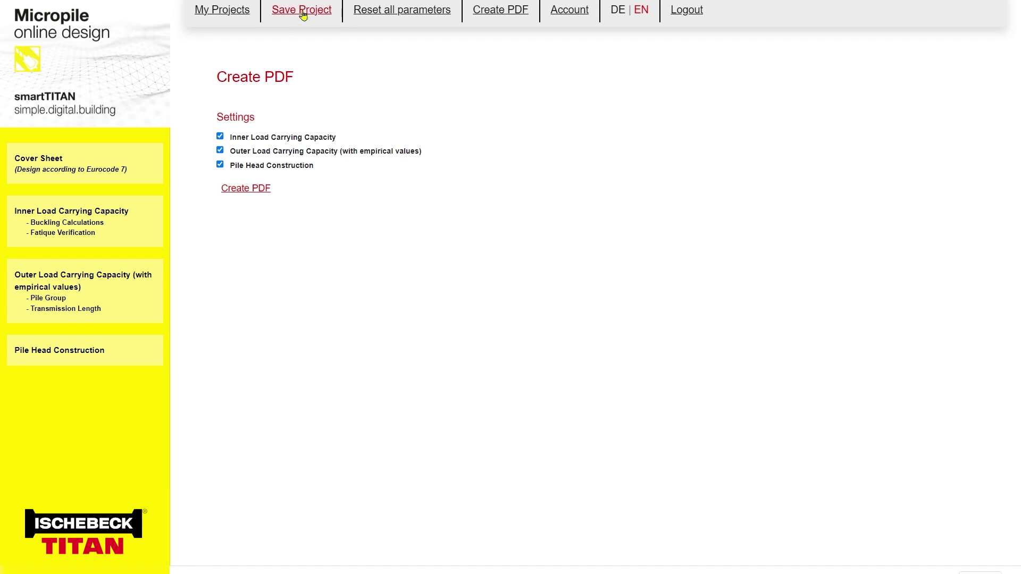
click(232, 18)
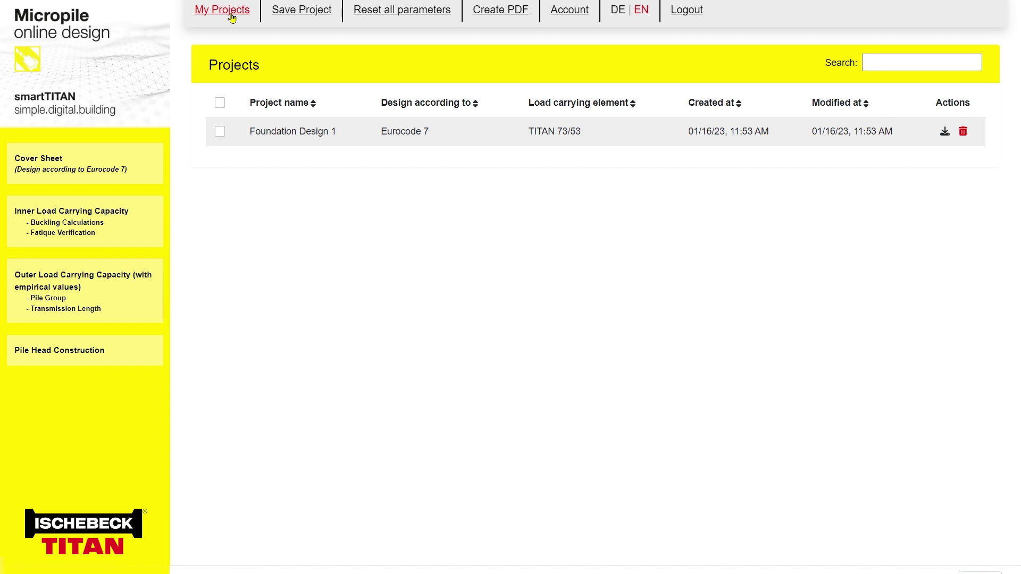
click(505, 141)
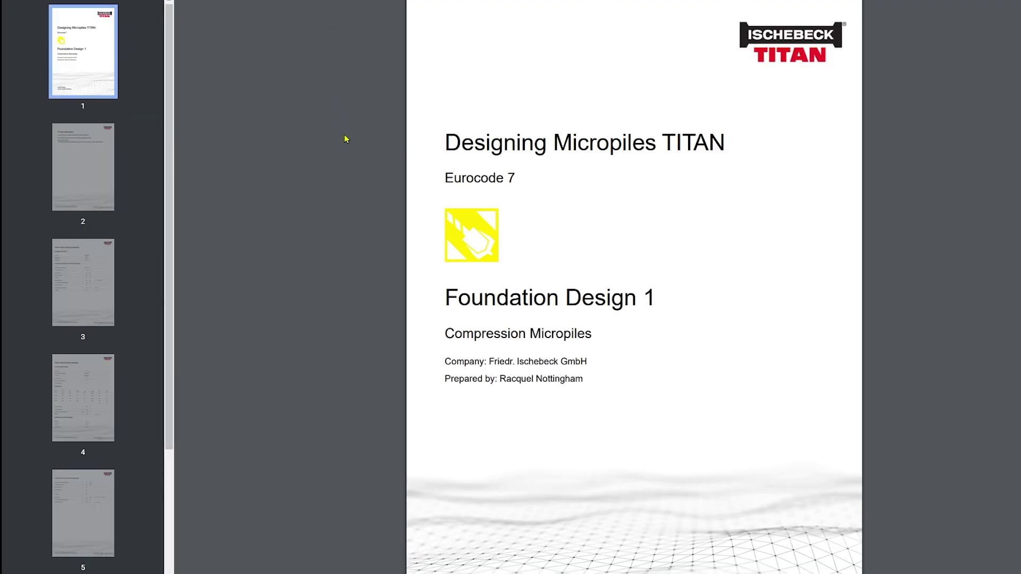
Scroll the report from the cover to page 3, Inner Load Carrying Capacity (utilization 0.91)
scroll(402, 254, down, 3)
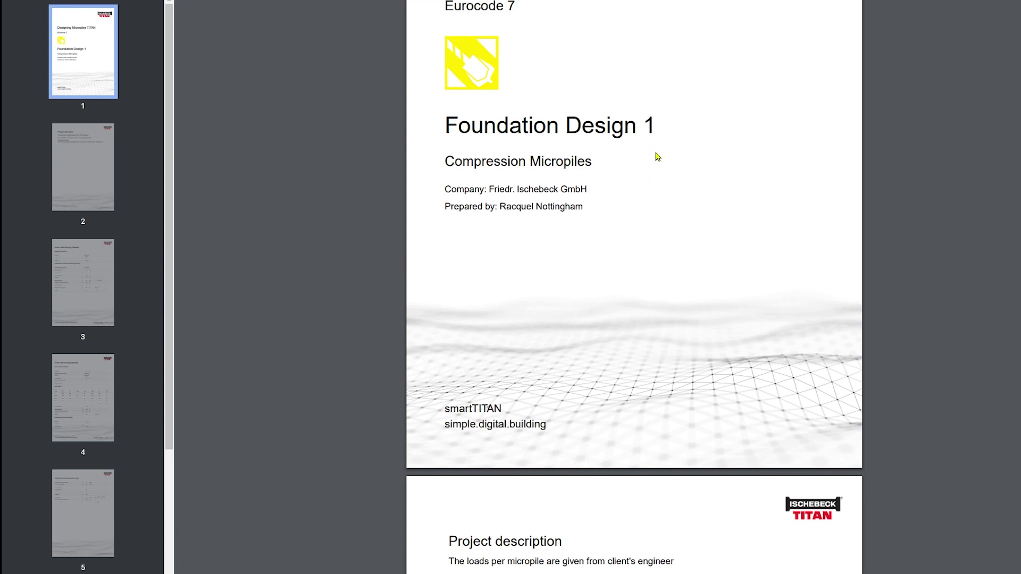
scroll(720, 504, down, 5)
scroll(724, 519, down, 10)
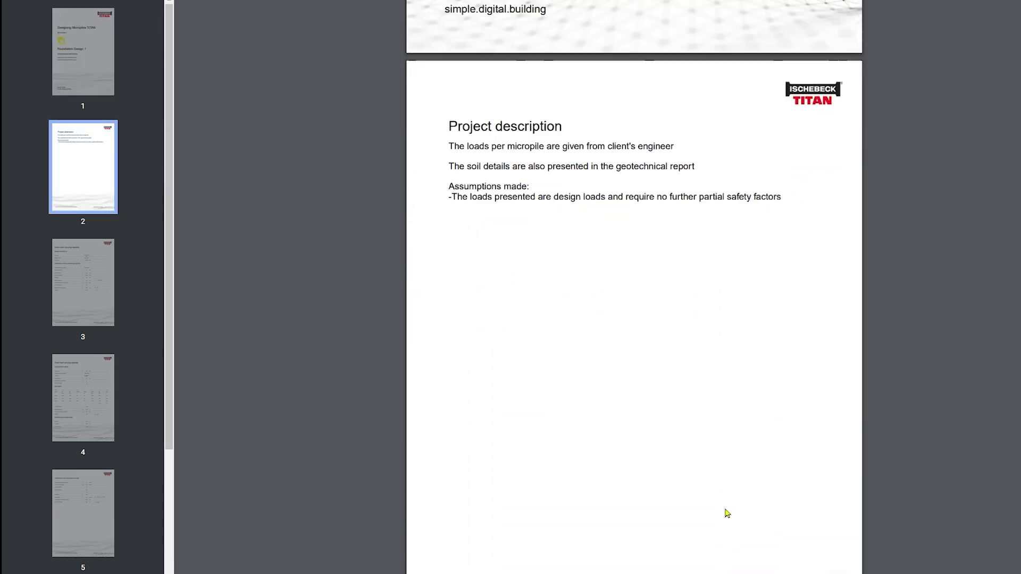
scroll(725, 515, down, 3)
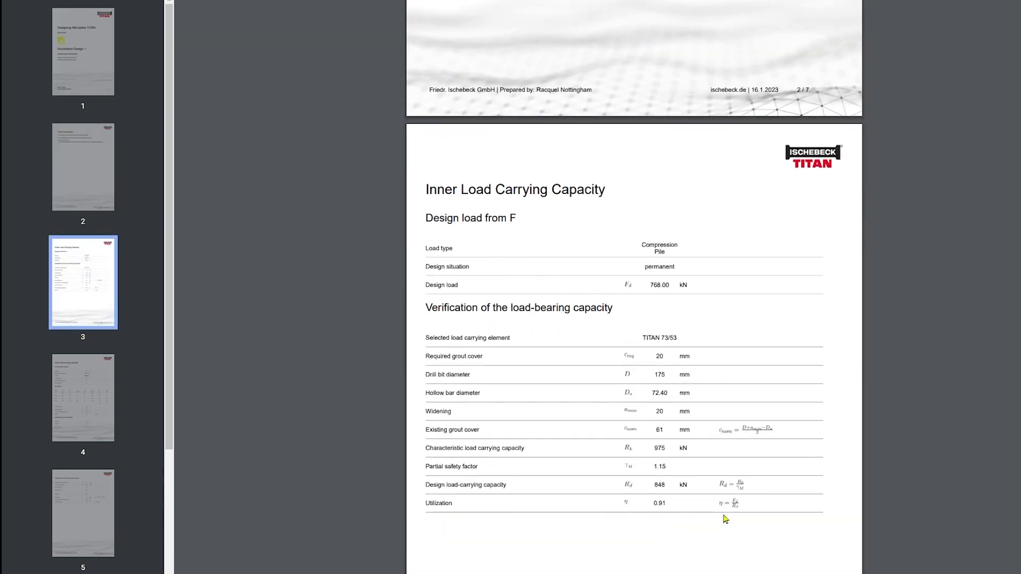